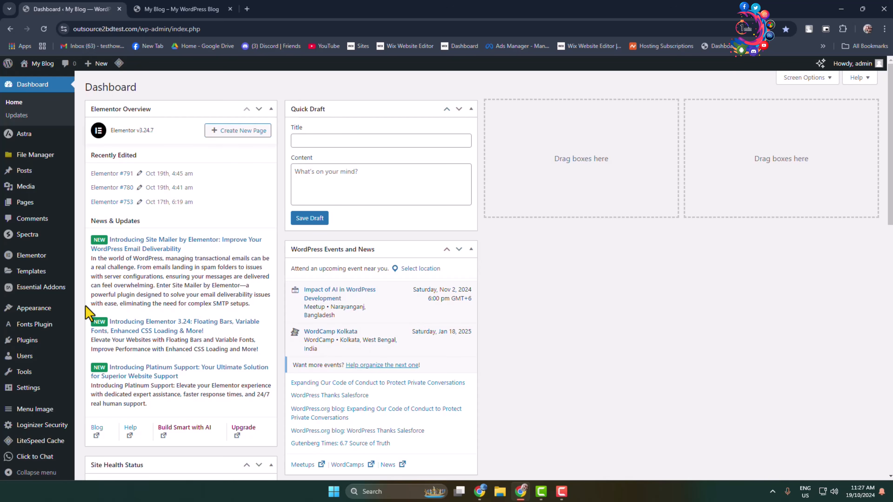
Load the ecommerce (Secondary Menu) menu for editing.
{"action": "mouse_move", "coordinate": [32, 309]}
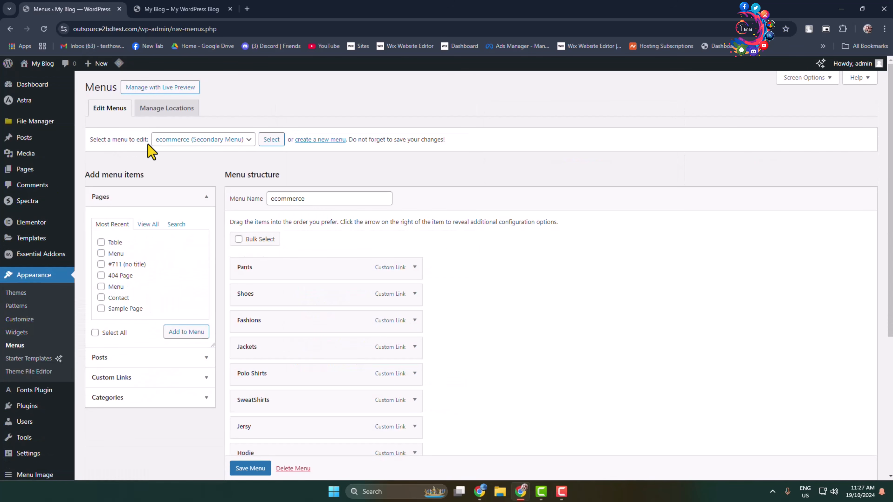
{"action": "left_click", "coordinate": [247, 140]}
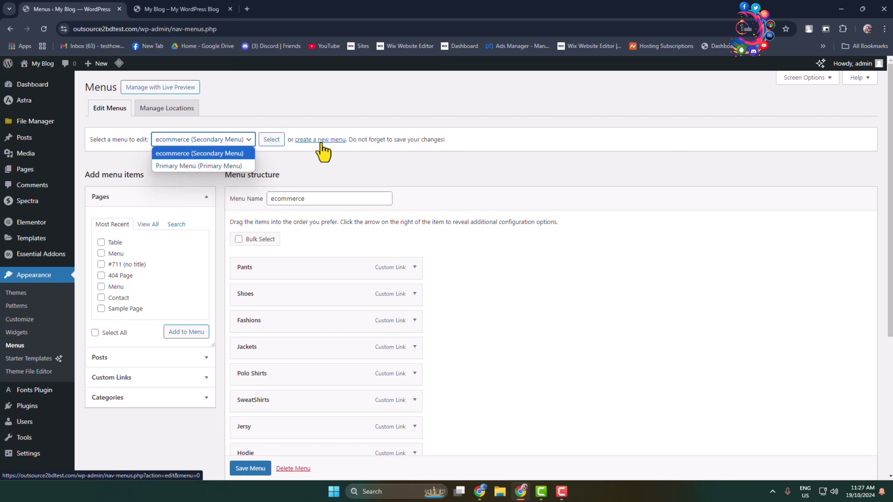
{"action": "left_click", "coordinate": [213, 155]}
{"action": "left_click", "coordinate": [277, 140]}
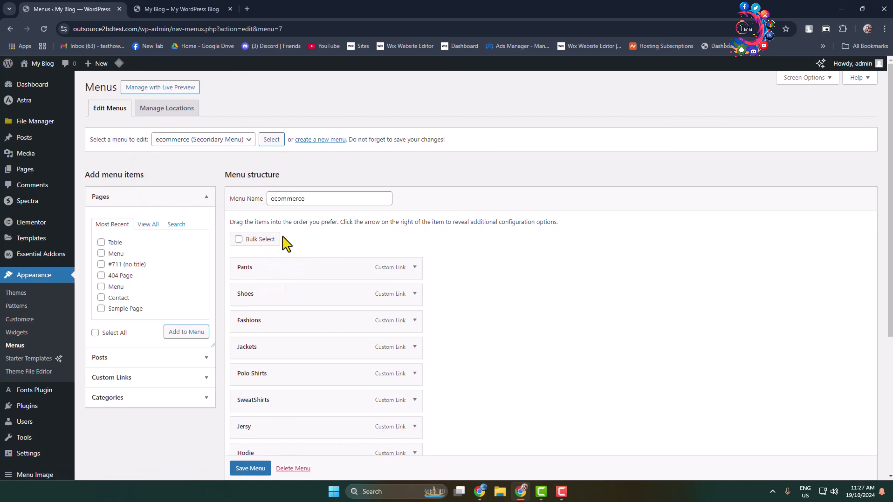
Nest SweatShirts, Polo Shirts, Jackets and Jersy as sub items under Fashions and save the menu.
{"action": "scroll", "coordinate": [262, 240], "scroll_direction": "down", "scroll_amount": 2}
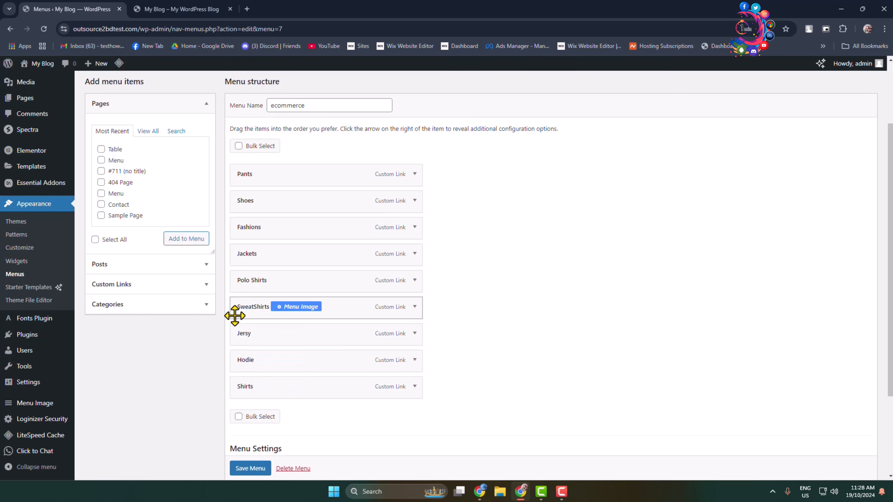
{"action": "left_click_drag", "start_coordinate": [245, 281], "coordinate": [255, 256]}
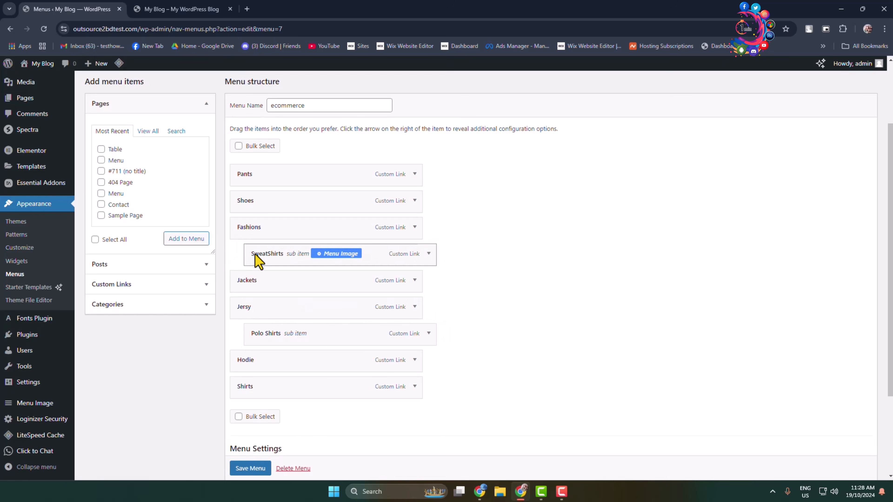
{"action": "left_click_drag", "start_coordinate": [259, 337], "coordinate": [256, 310]}
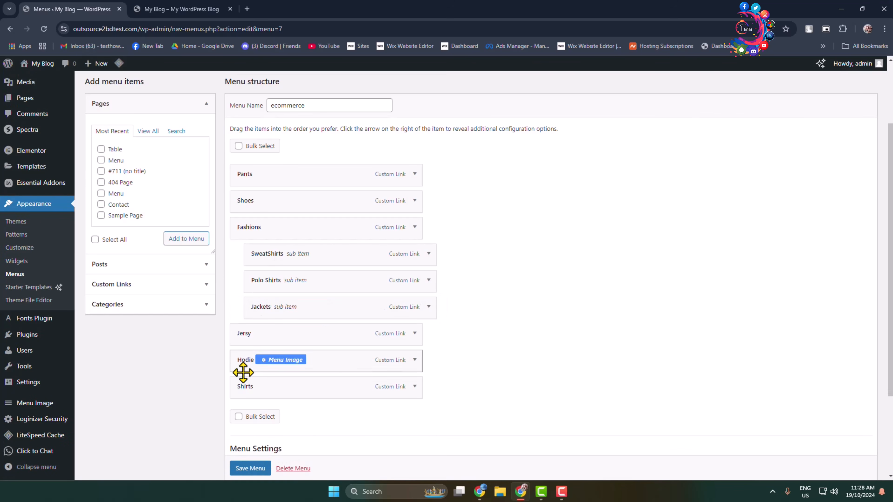
{"action": "left_click_drag", "start_coordinate": [239, 340], "coordinate": [258, 337]}
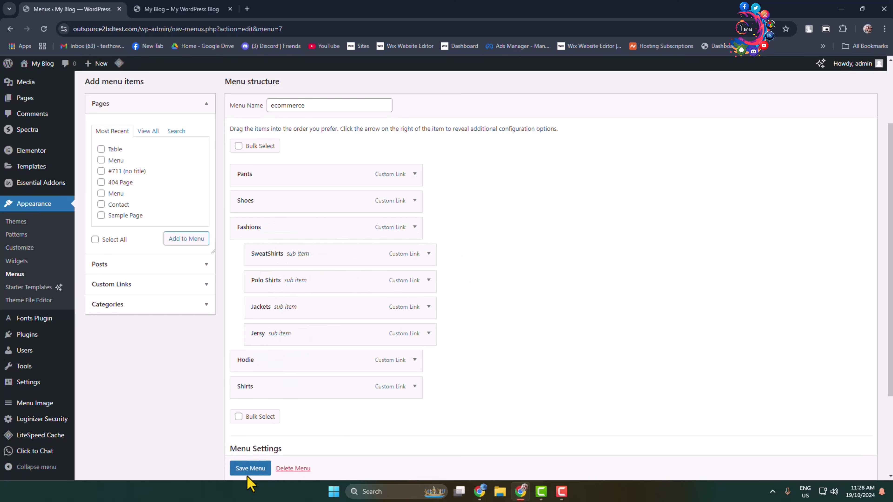
{"action": "scroll", "coordinate": [246, 477], "scroll_direction": "down", "scroll_amount": 1}
{"action": "left_click", "coordinate": [250, 469]}
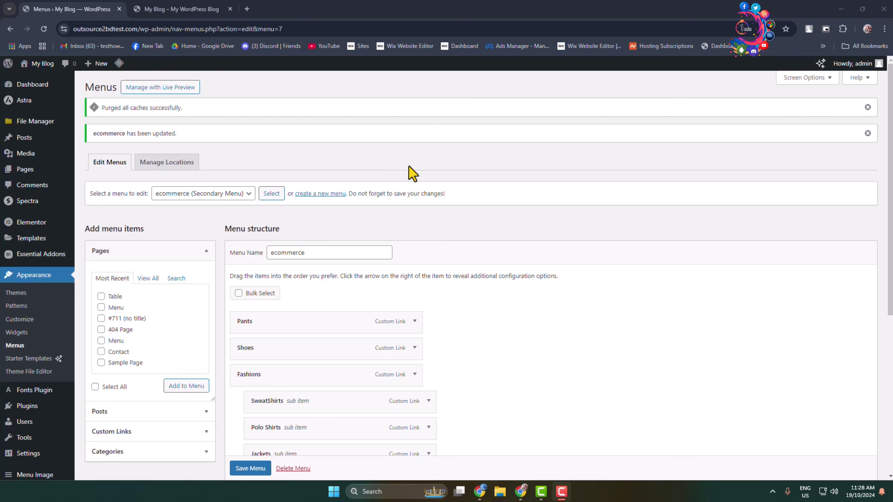
Create a new page and set its template to Elementor Canvas.
{"action": "left_click", "coordinate": [33, 174]}
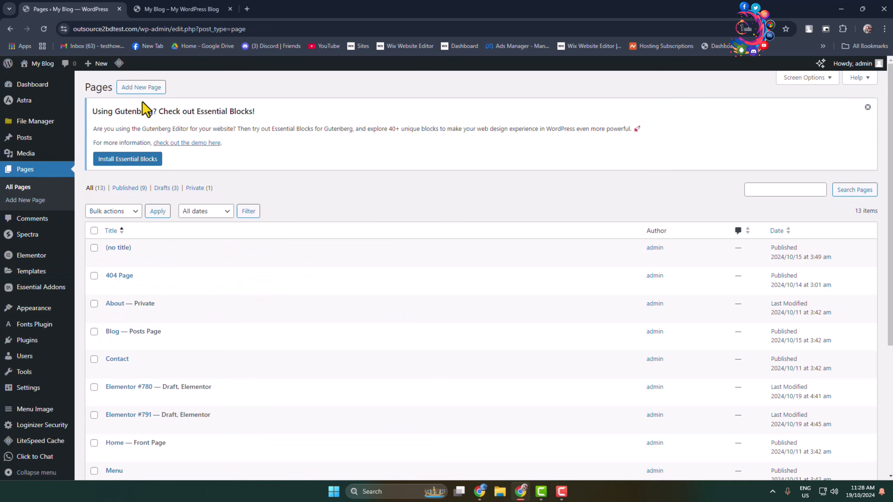
{"action": "left_click", "coordinate": [142, 91]}
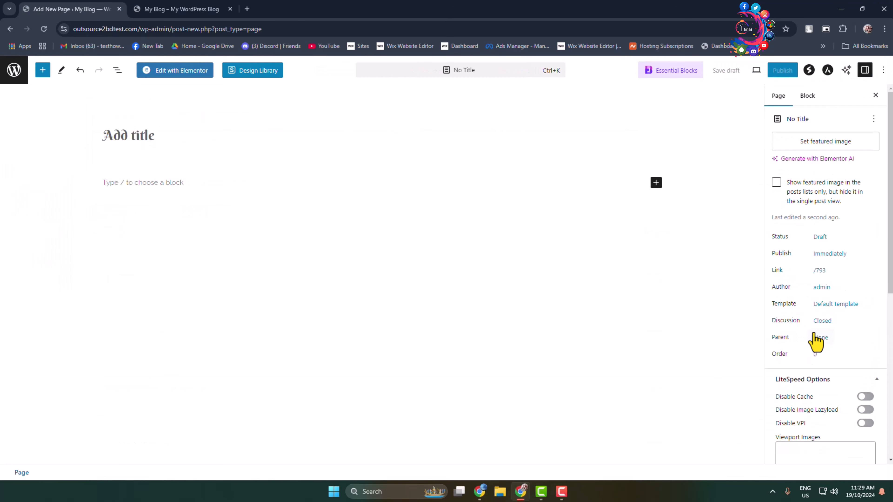
{"action": "left_click", "coordinate": [850, 315]}
{"action": "left_click", "coordinate": [845, 380]}
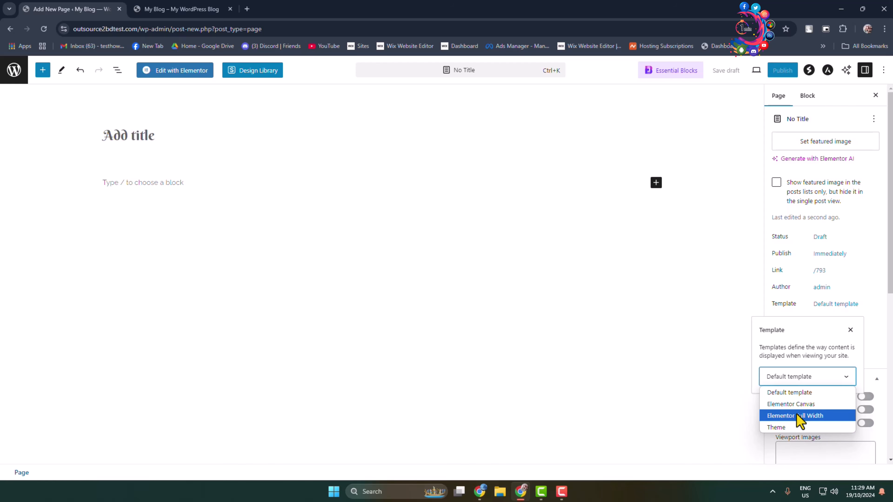
{"action": "left_click", "coordinate": [809, 405]}
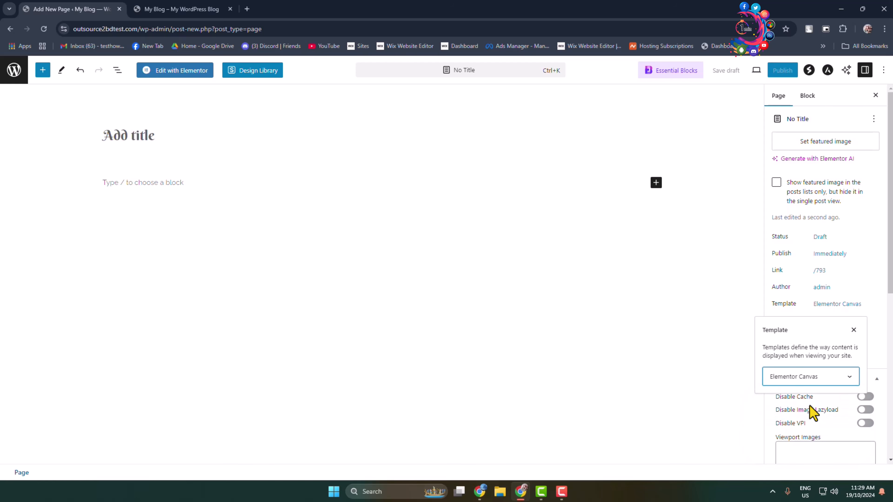
Open the page in Elementor and add a container with the horizontal row structure.
{"action": "left_click", "coordinate": [187, 72]}
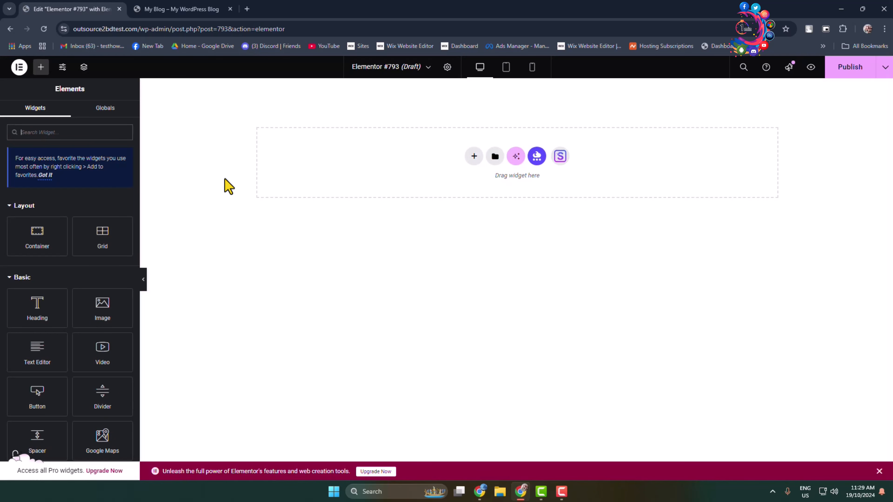
{"action": "left_click", "coordinate": [474, 156]}
{"action": "left_click", "coordinate": [484, 191]}
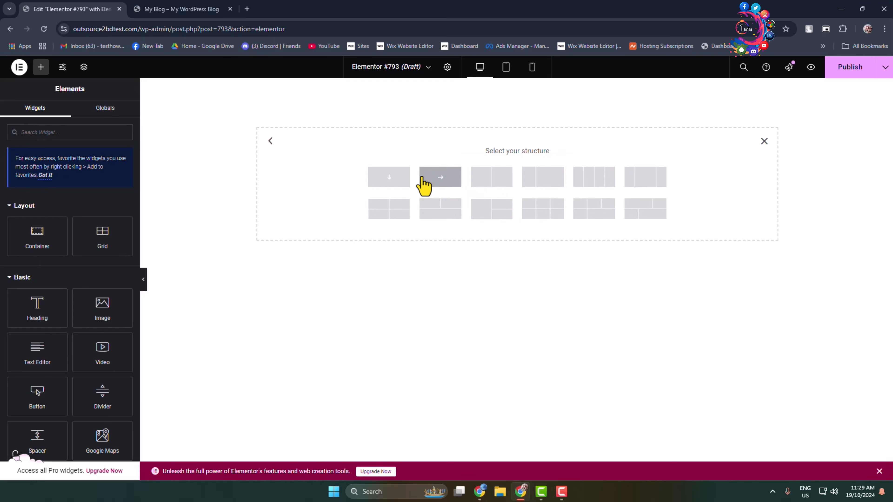
{"action": "left_click", "coordinate": [433, 177]}
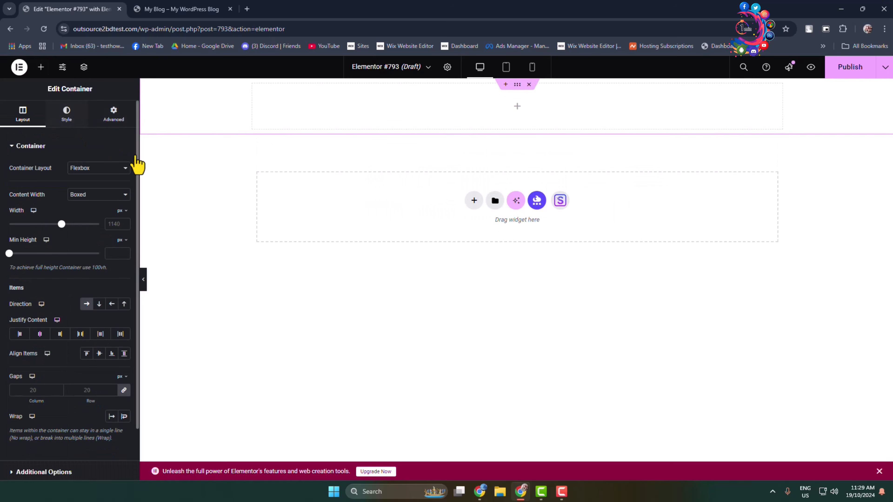
Search for nav widgets, place a Simple Menu widget in the container and select the ecommerce menu.
{"action": "left_click", "coordinate": [518, 106]}
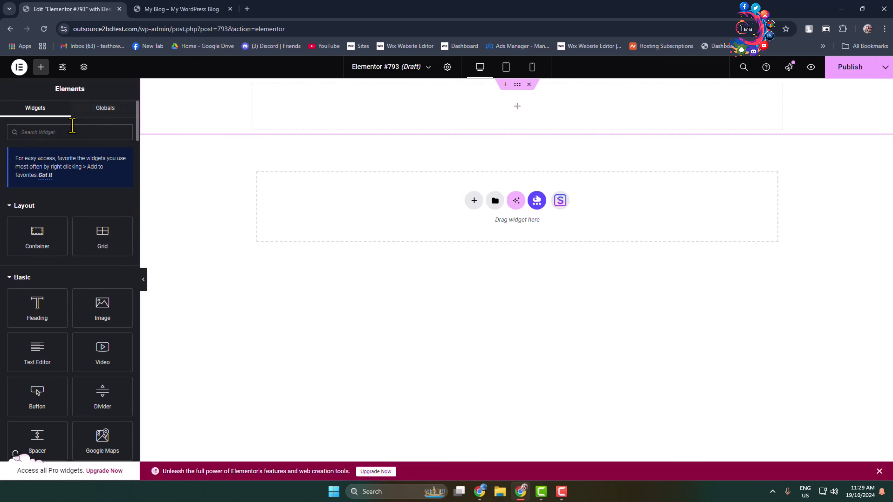
{"action": "type", "text": "nav"}
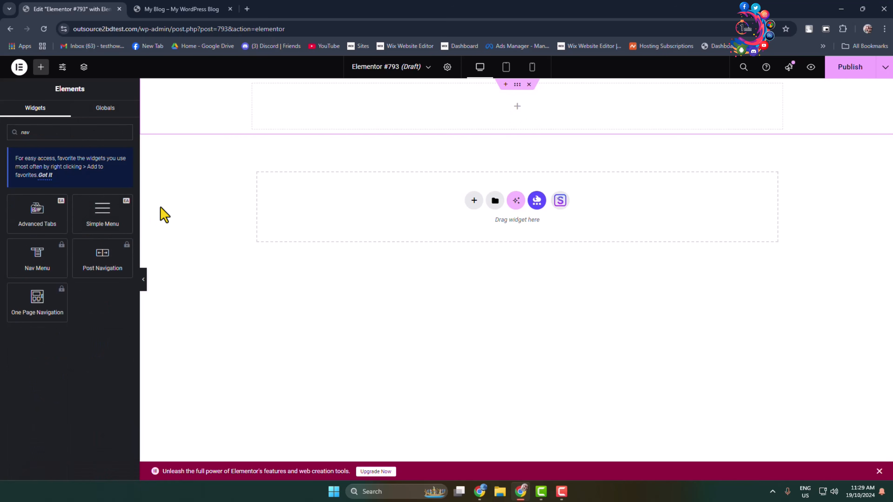
{"action": "left_click_drag", "start_coordinate": [100, 216], "coordinate": [460, 102]}
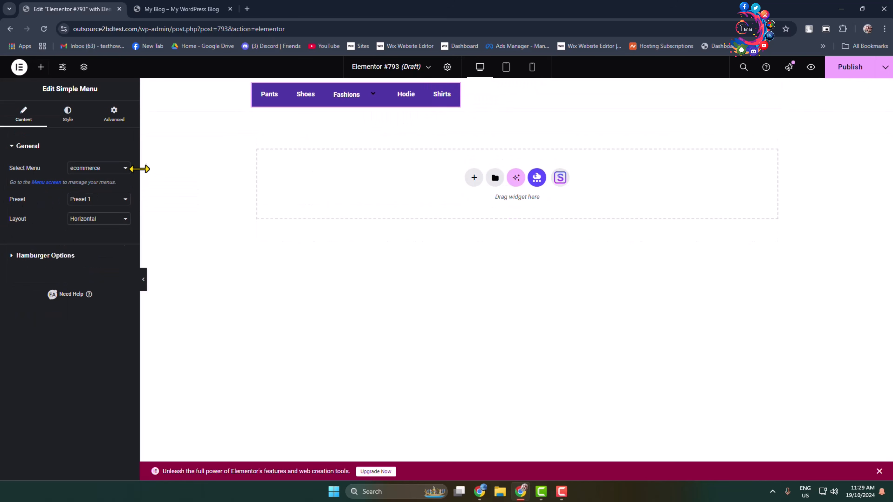
{"action": "left_click", "coordinate": [125, 168]}
{"action": "left_click", "coordinate": [91, 194]}
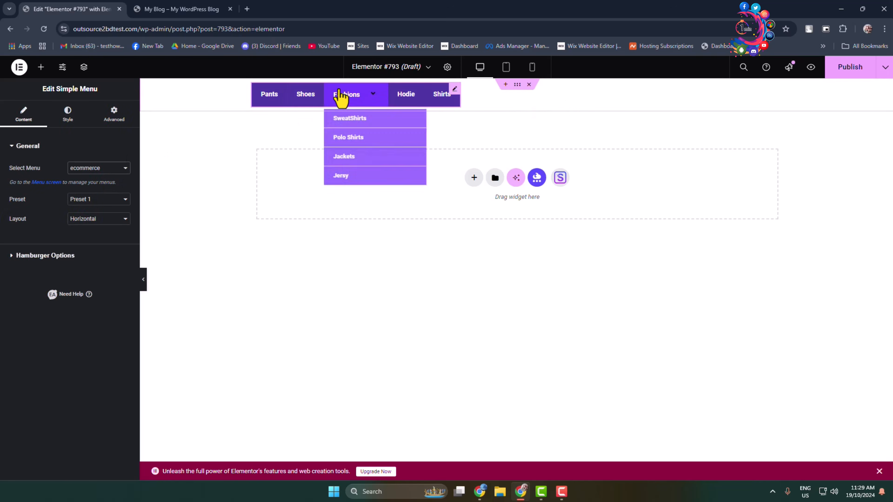
{"action": "mouse_move", "coordinate": [366, 99]}
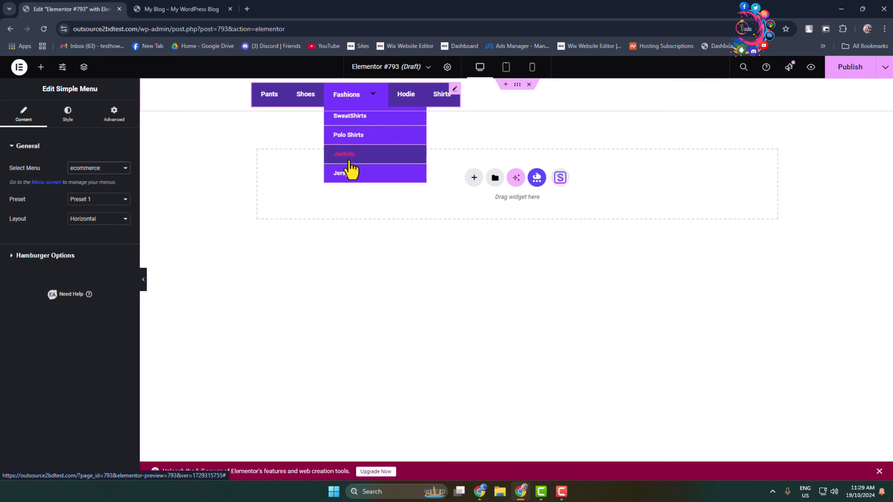
Set the Simple Menu's dropdown menu animation to ZoomIn.
{"action": "left_click", "coordinate": [68, 115]}
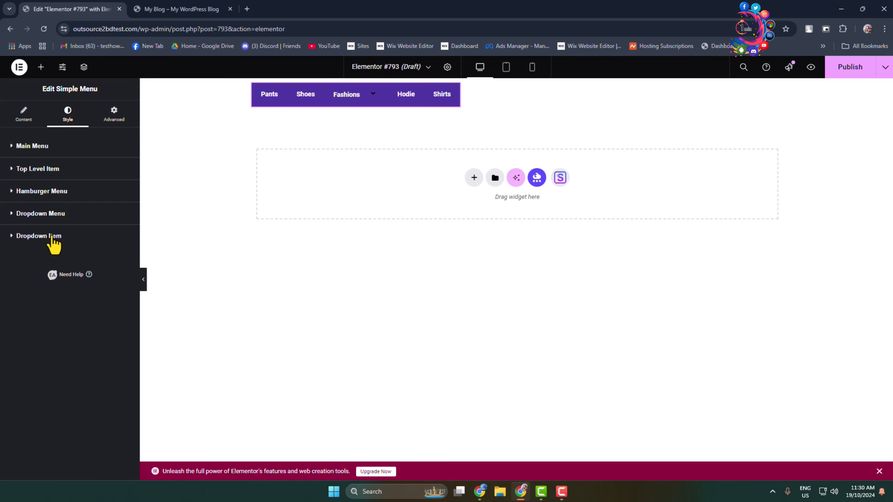
{"action": "left_click", "coordinate": [12, 219]}
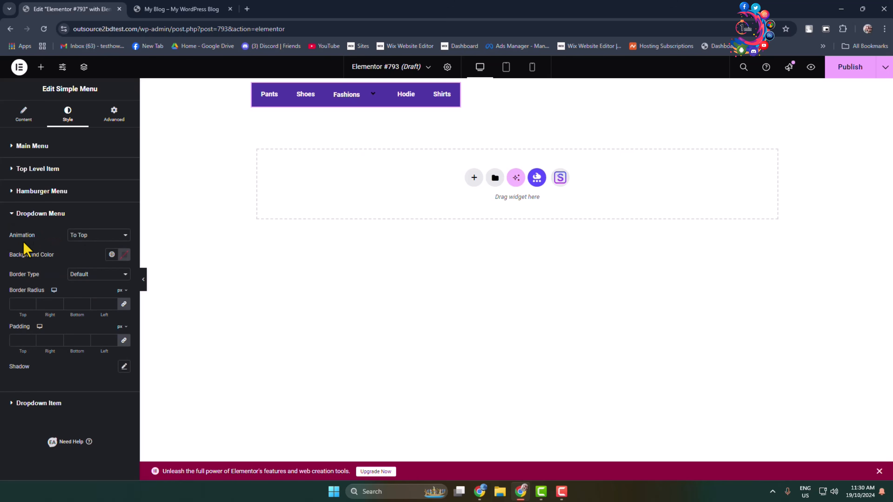
{"action": "left_click", "coordinate": [106, 236]}
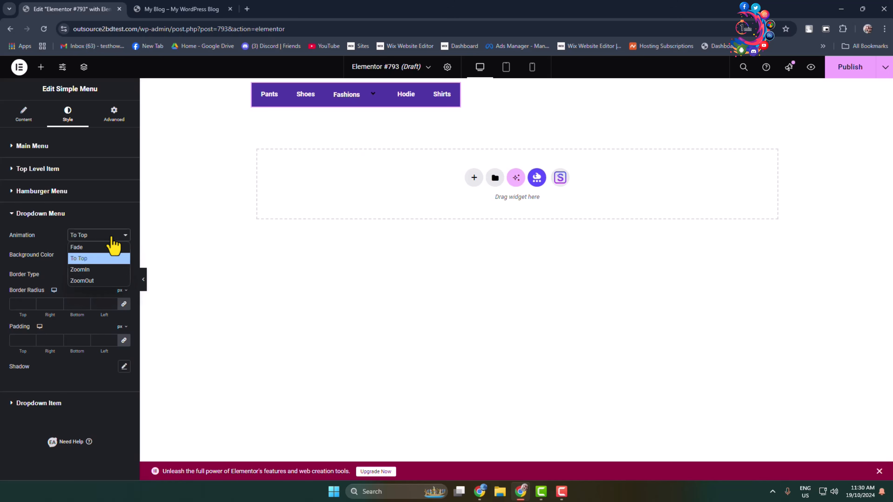
{"action": "left_click", "coordinate": [90, 270]}
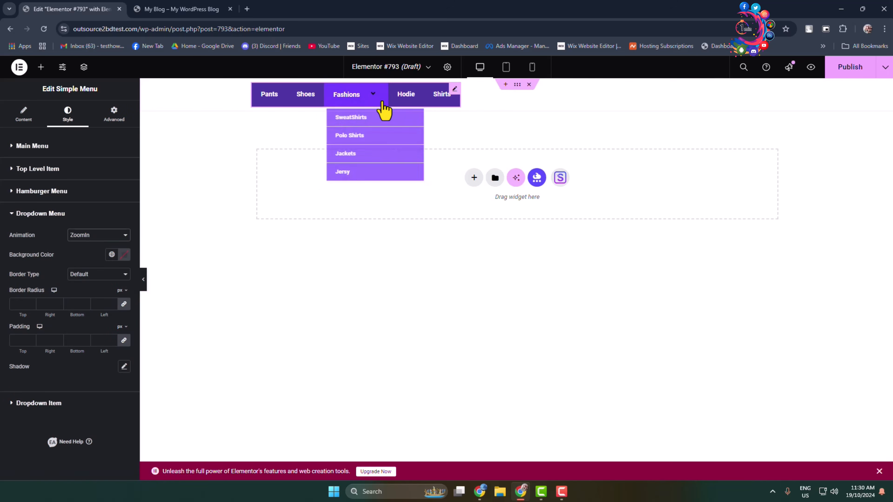
{"action": "mouse_move", "coordinate": [342, 105]}
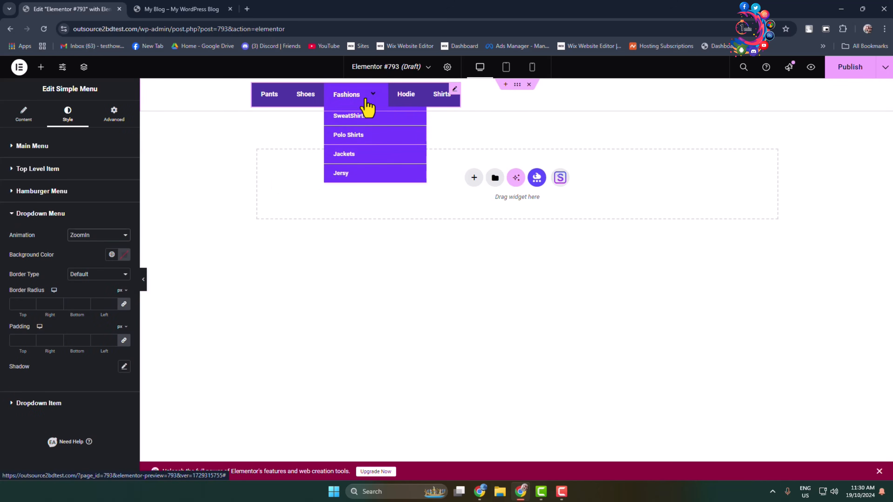
{"action": "mouse_move", "coordinate": [370, 95]}
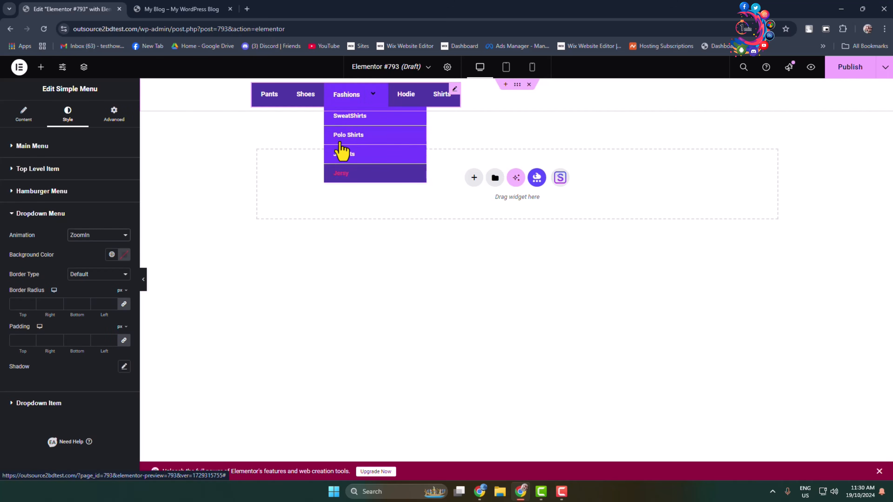
Change the dropdown menu animation to ZoomOut.
{"action": "left_click", "coordinate": [120, 236]}
{"action": "left_click", "coordinate": [86, 281]}
{"action": "mouse_move", "coordinate": [351, 103]}
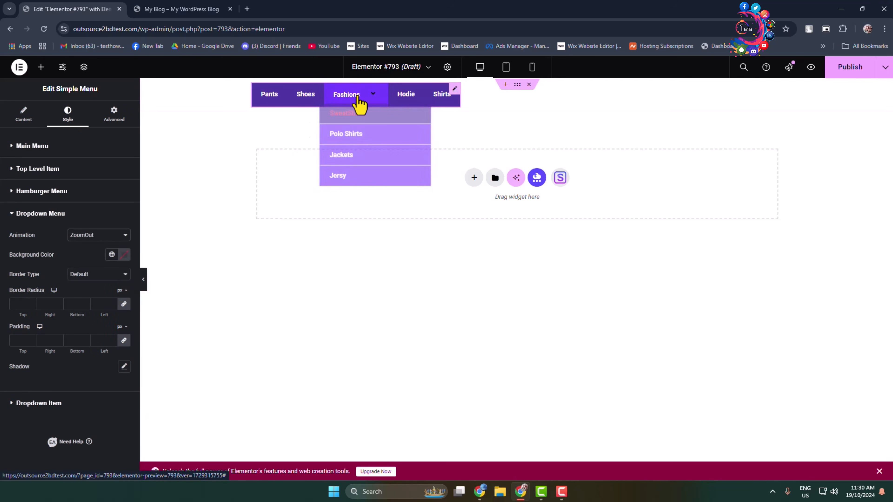
Set the dropdown menu animation back to To Top.
{"action": "left_click", "coordinate": [99, 235]}
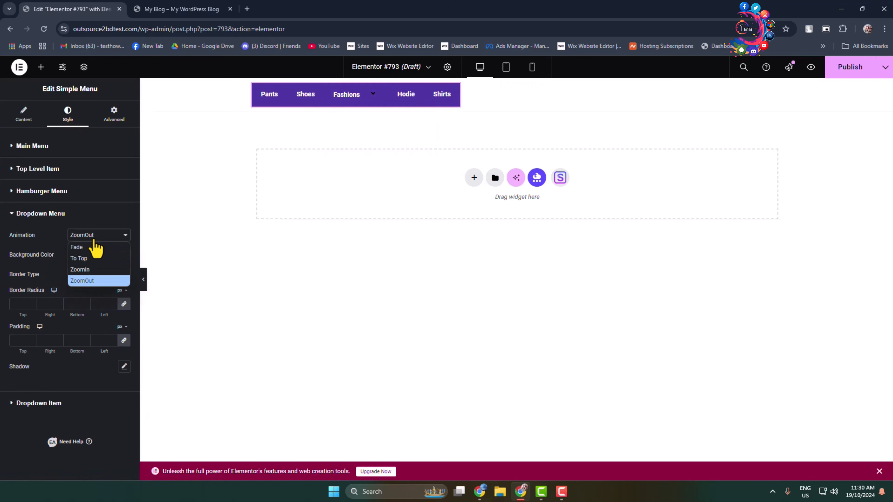
{"action": "left_click", "coordinate": [80, 259]}
{"action": "mouse_move", "coordinate": [365, 95]}
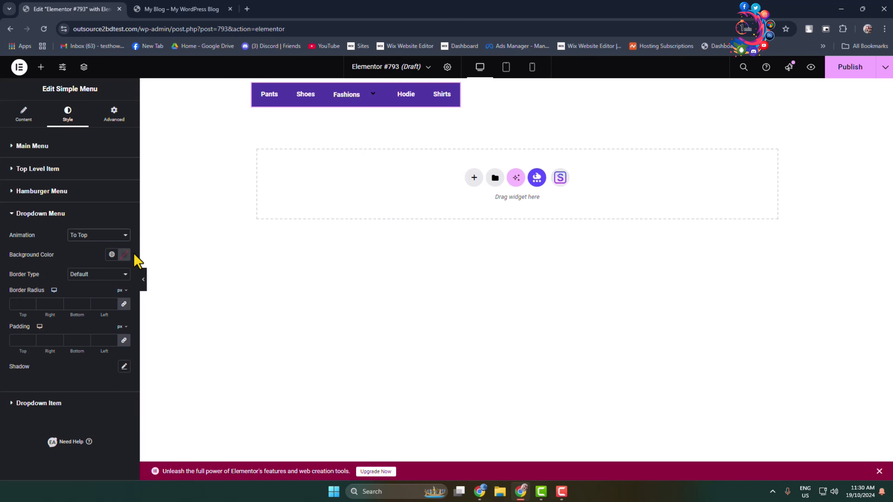
Set the dropdown menu background colour to a red shade, #C44E4E.
{"action": "left_click", "coordinate": [124, 254]}
{"action": "left_click_drag", "start_coordinate": [140, 319], "coordinate": [136, 305]}
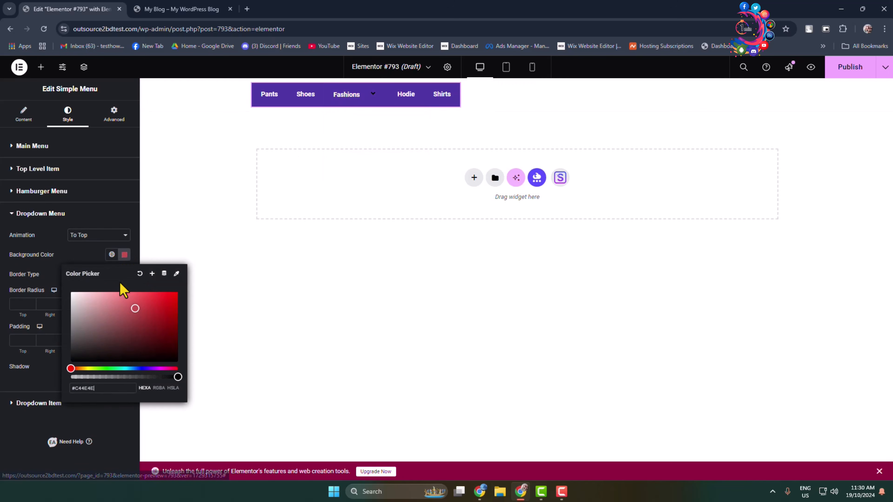
{"action": "left_click", "coordinate": [158, 240]}
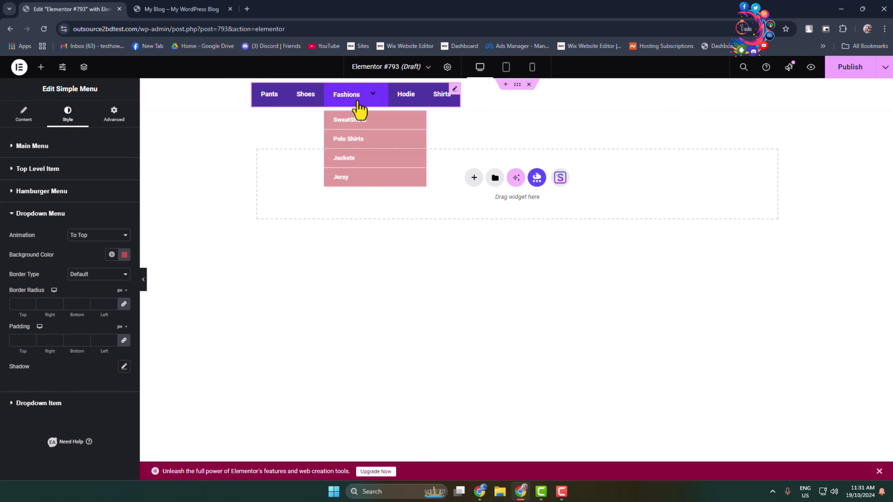
Open the dropdown item styles, try centre alignment, then return the items to left alignment.
{"action": "left_click", "coordinate": [18, 215]}
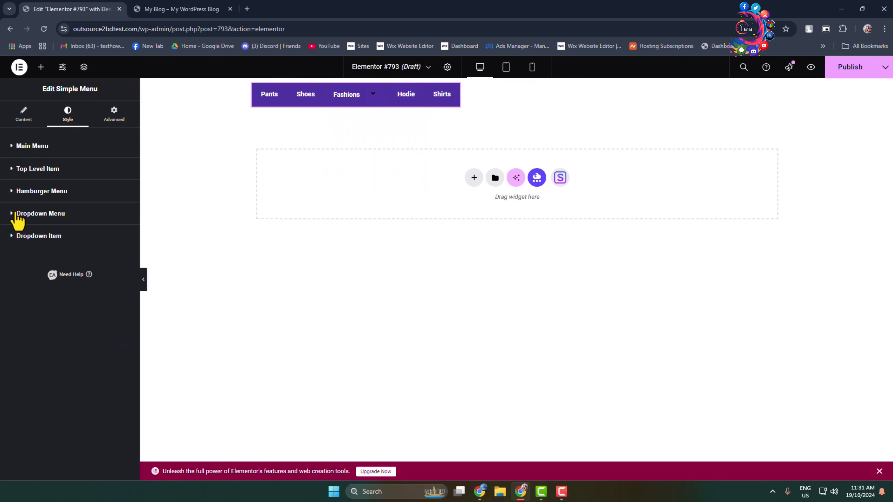
{"action": "left_click", "coordinate": [13, 239]}
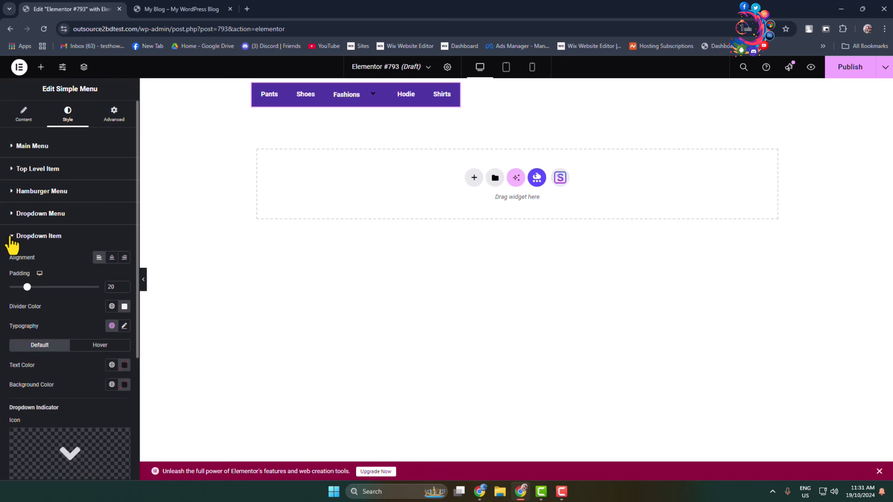
{"action": "left_click", "coordinate": [112, 257]}
{"action": "mouse_move", "coordinate": [375, 106]}
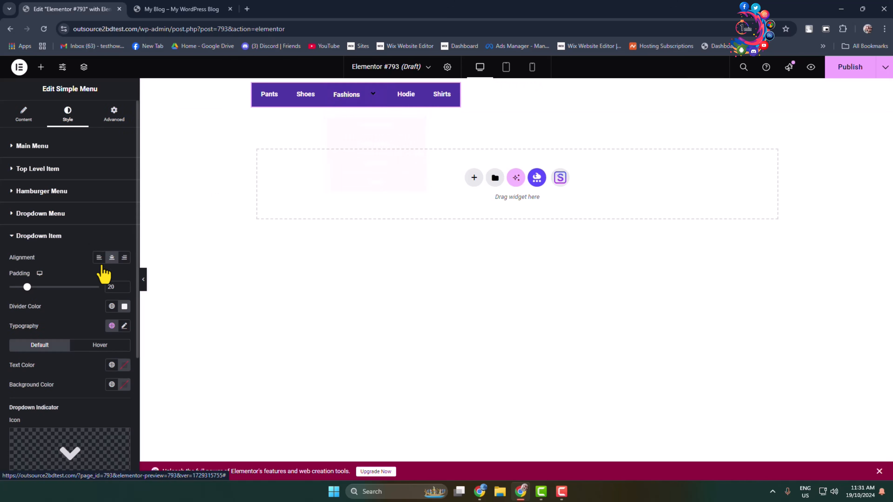
{"action": "left_click", "coordinate": [99, 257]}
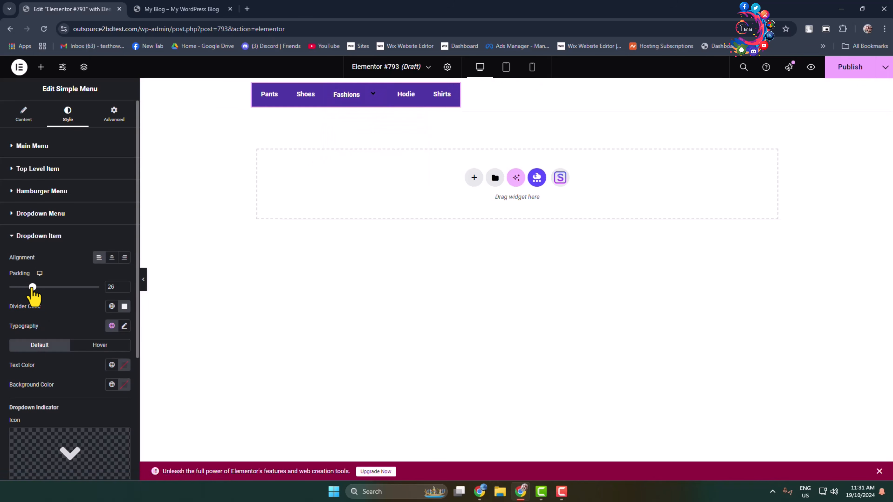
Set the dropdown item divider colour to black, #000000.
{"action": "mouse_move", "coordinate": [369, 96]}
{"action": "scroll", "coordinate": [53, 359], "scroll_direction": "down", "scroll_amount": 3}
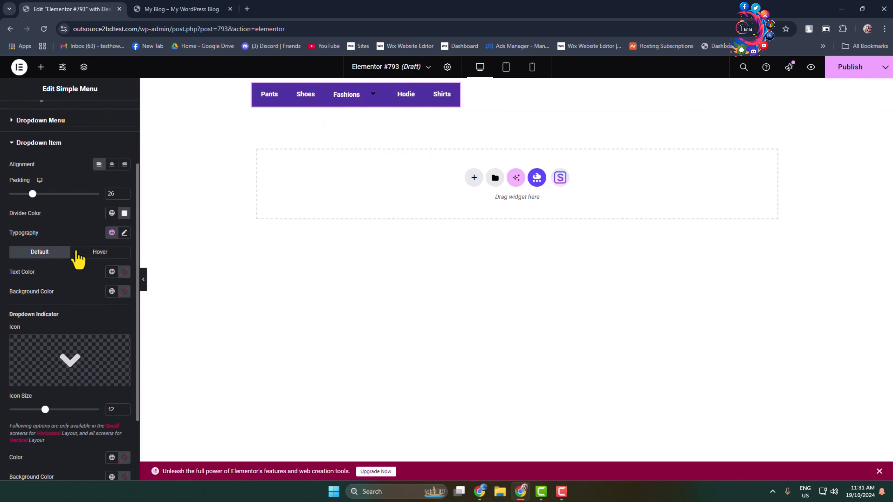
{"action": "scroll", "coordinate": [66, 303], "scroll_direction": "up", "scroll_amount": 2}
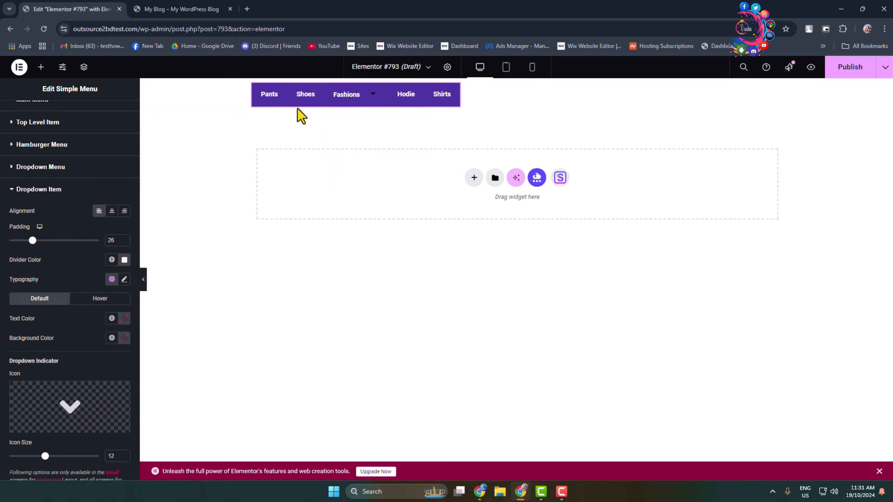
{"action": "mouse_move", "coordinate": [335, 115]}
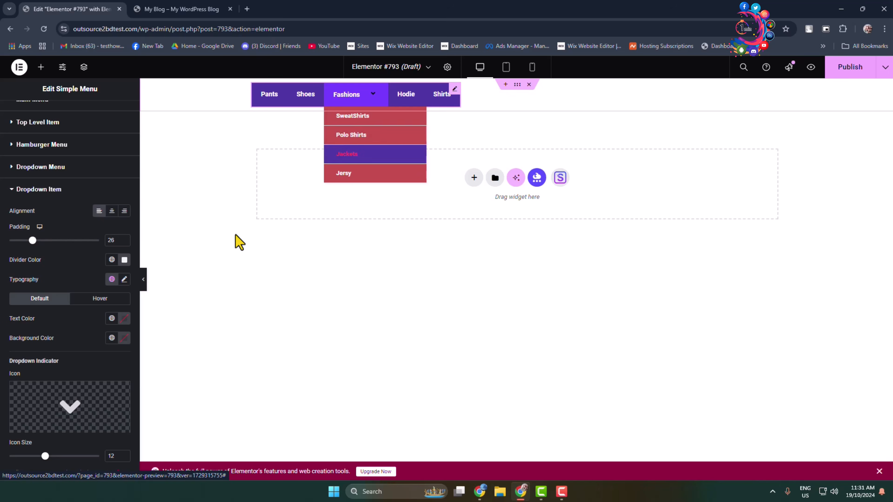
{"action": "left_click", "coordinate": [124, 259]}
{"action": "left_click", "coordinate": [112, 325]}
{"action": "left_click_drag", "start_coordinate": [107, 328], "coordinate": [71, 367]}
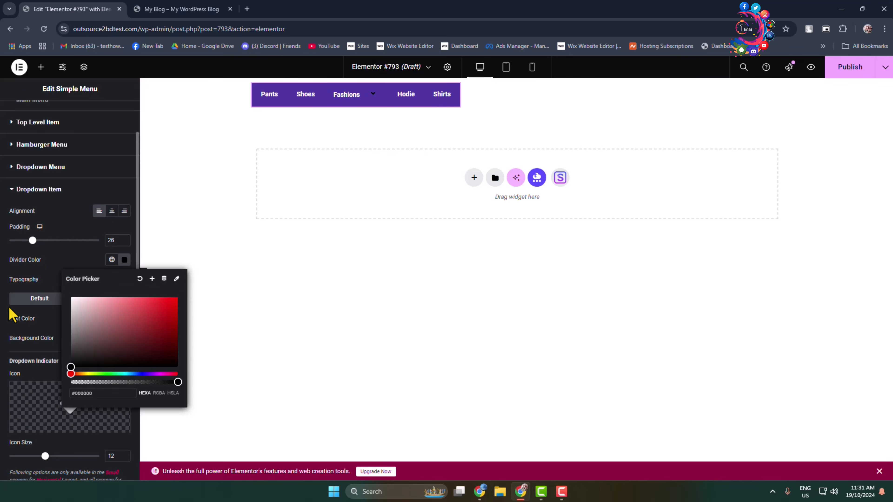
{"action": "left_click", "coordinate": [48, 264]}
{"action": "scroll", "coordinate": [81, 369], "scroll_direction": "down", "scroll_amount": 4}
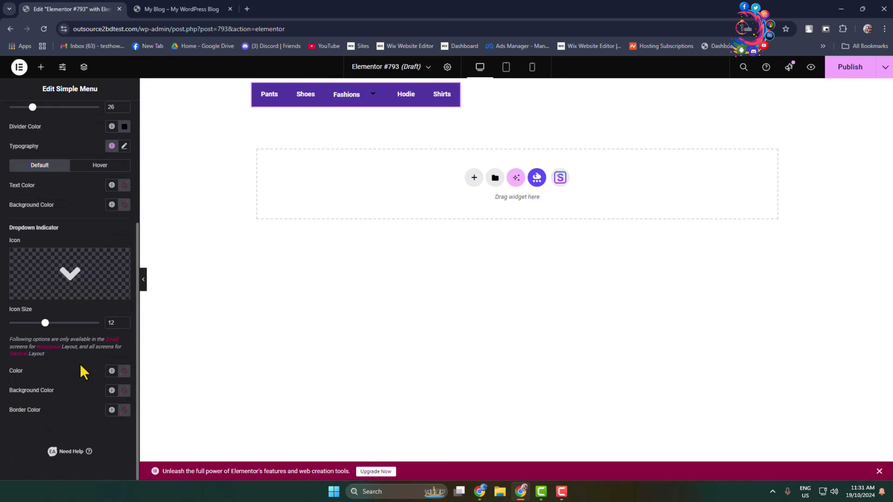
{"action": "scroll", "coordinate": [81, 369], "scroll_direction": "up", "scroll_amount": 1}
{"action": "mouse_move", "coordinate": [82, 299]}
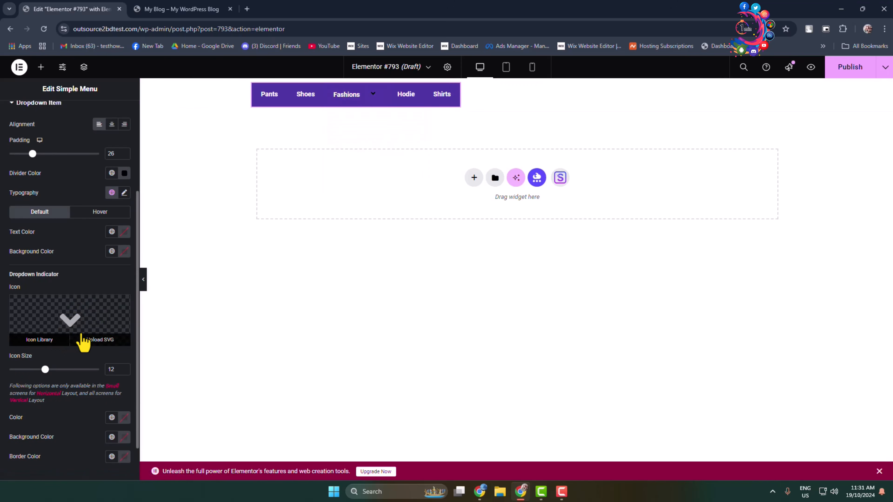
{"action": "left_click", "coordinate": [36, 348]}
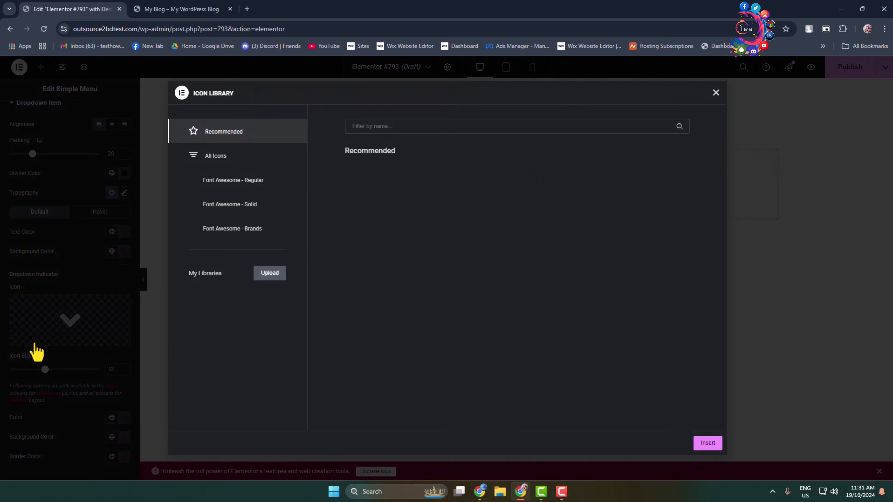
{"action": "left_click", "coordinate": [716, 93]}
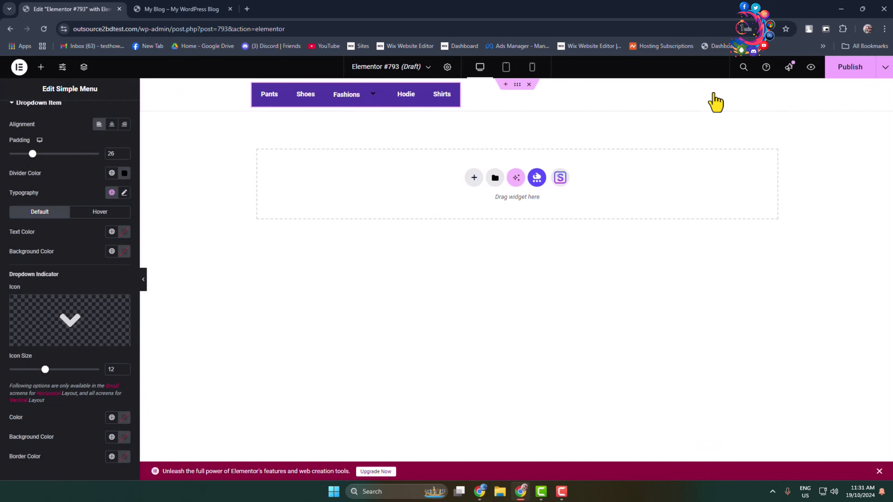
Publish the page and preview the Fashions dropdown.
{"action": "mouse_move", "coordinate": [362, 108]}
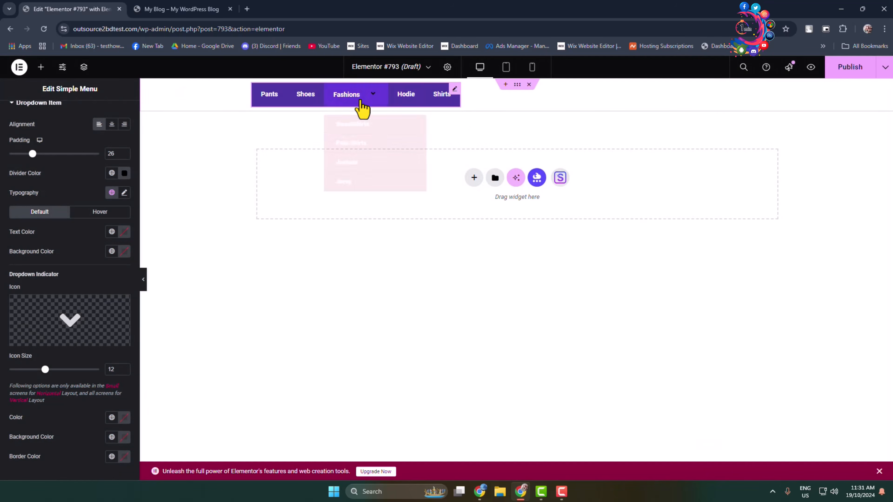
{"action": "left_click", "coordinate": [857, 70]}
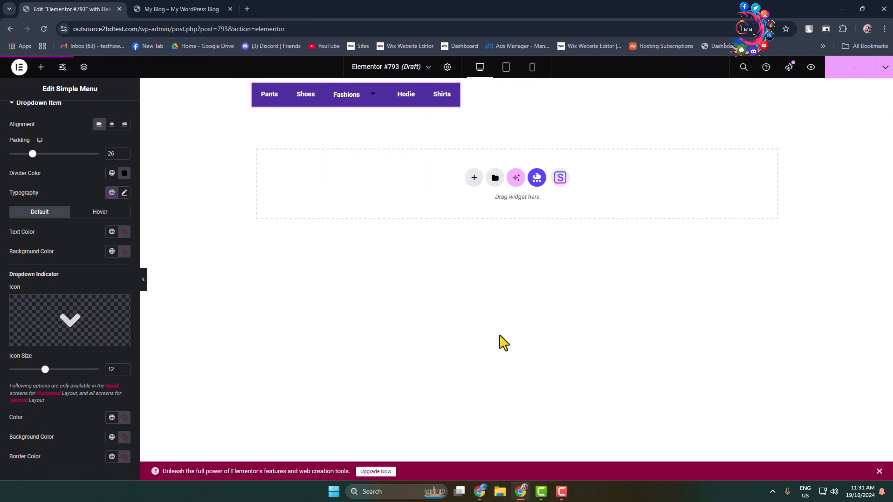
{"action": "mouse_move", "coordinate": [369, 105]}
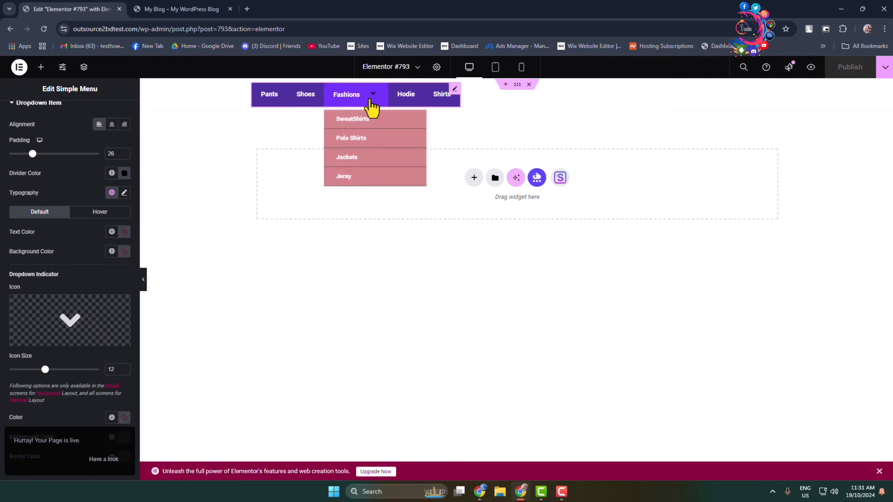